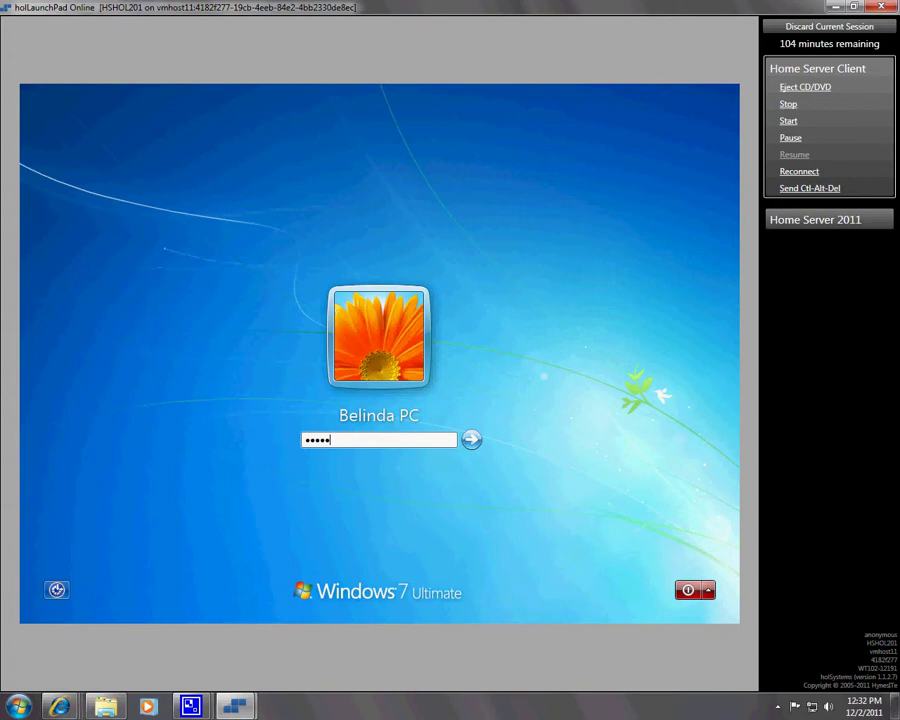
Step: Sign in to Windows 7, re-entering the password after the first attempt is rejected
key("Return")
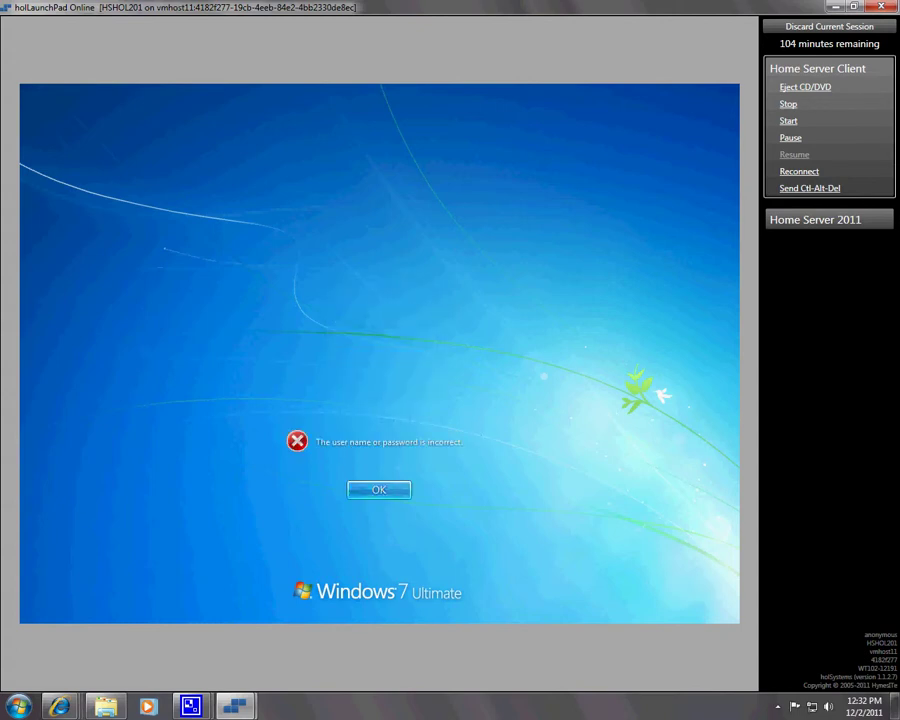
key("Return")
type("pa")
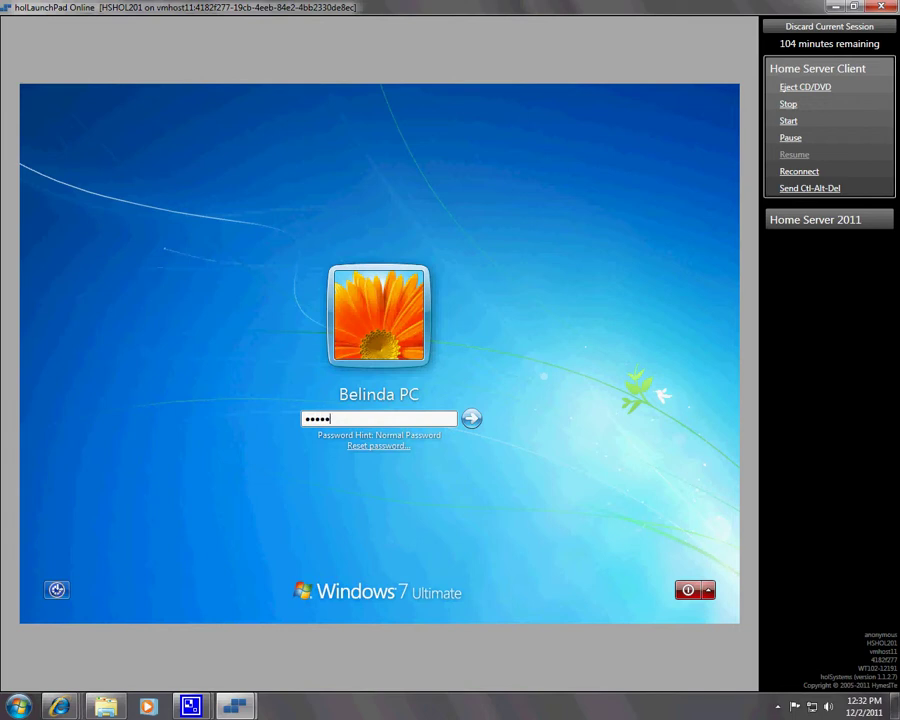
key("Return")
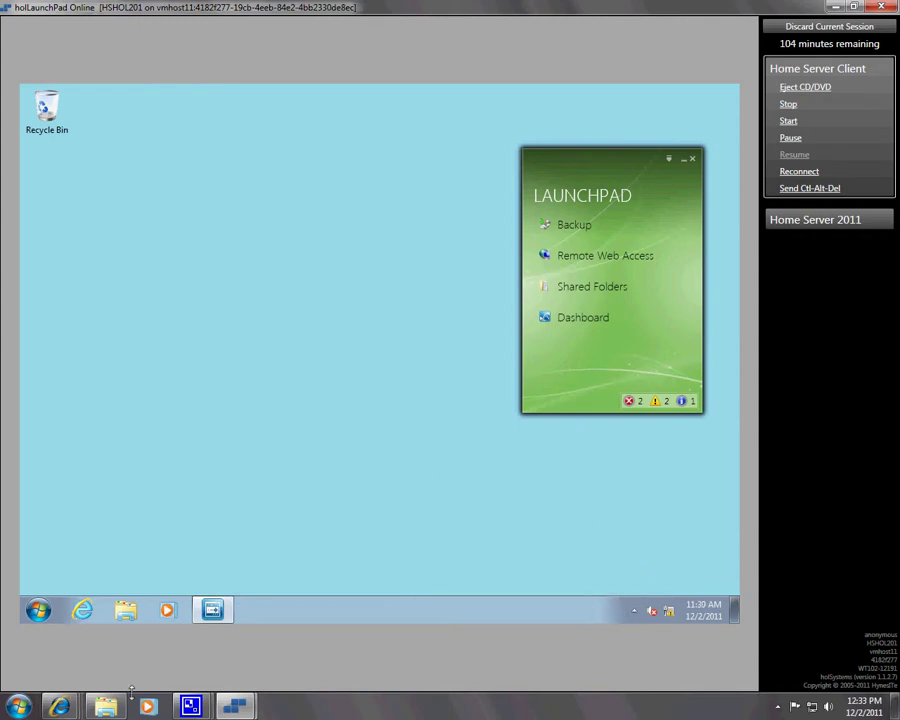
Step: View the computer's drives (Local Disk C:, 113 GB free), then return to the Start menu
left_click(40, 611)
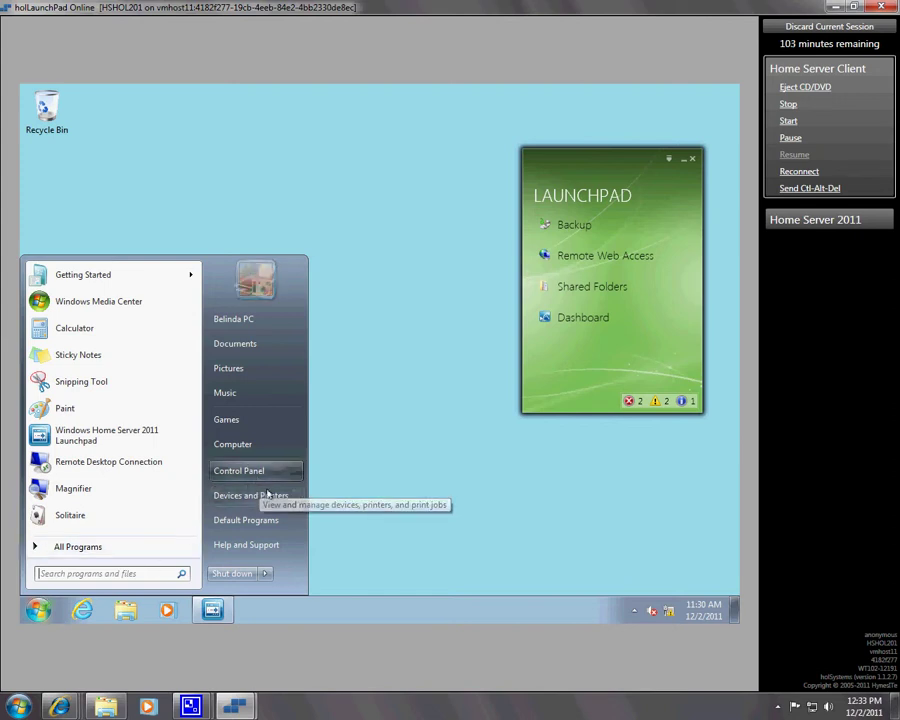
left_click(234, 446)
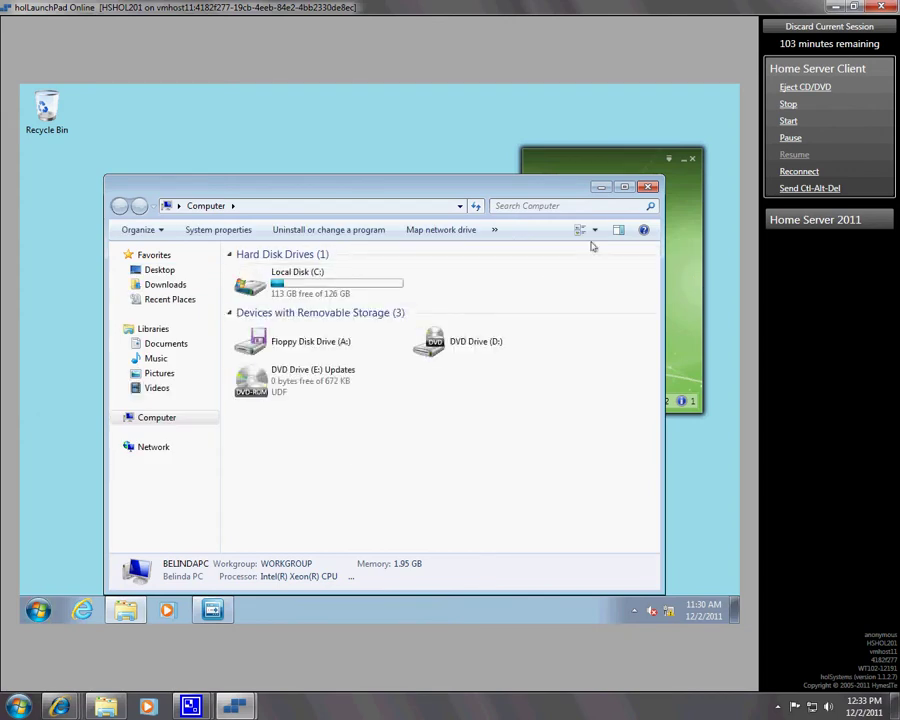
left_click(643, 190)
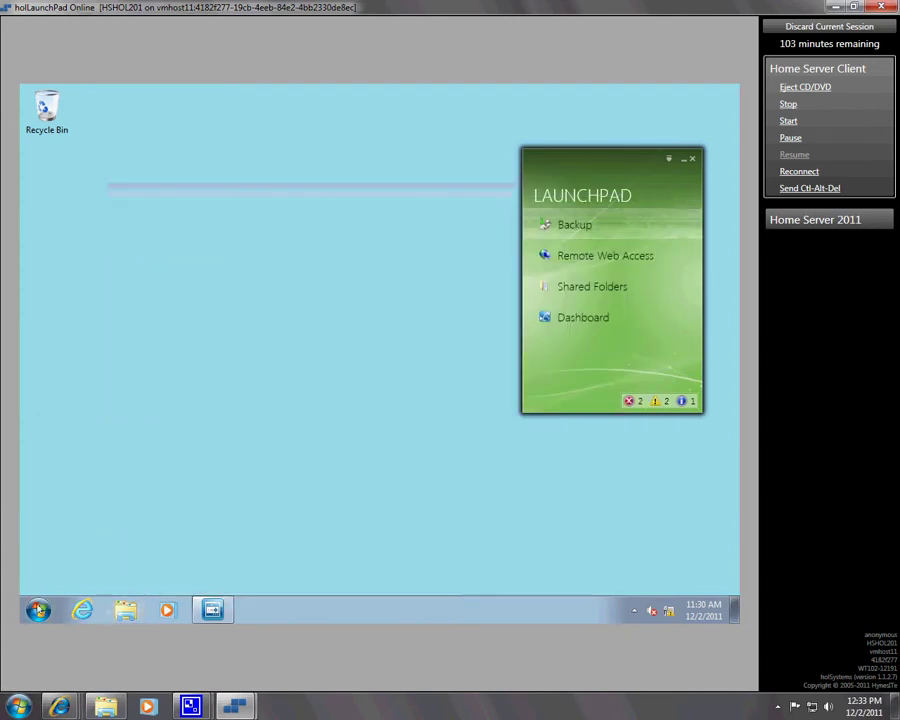
left_click(38, 608)
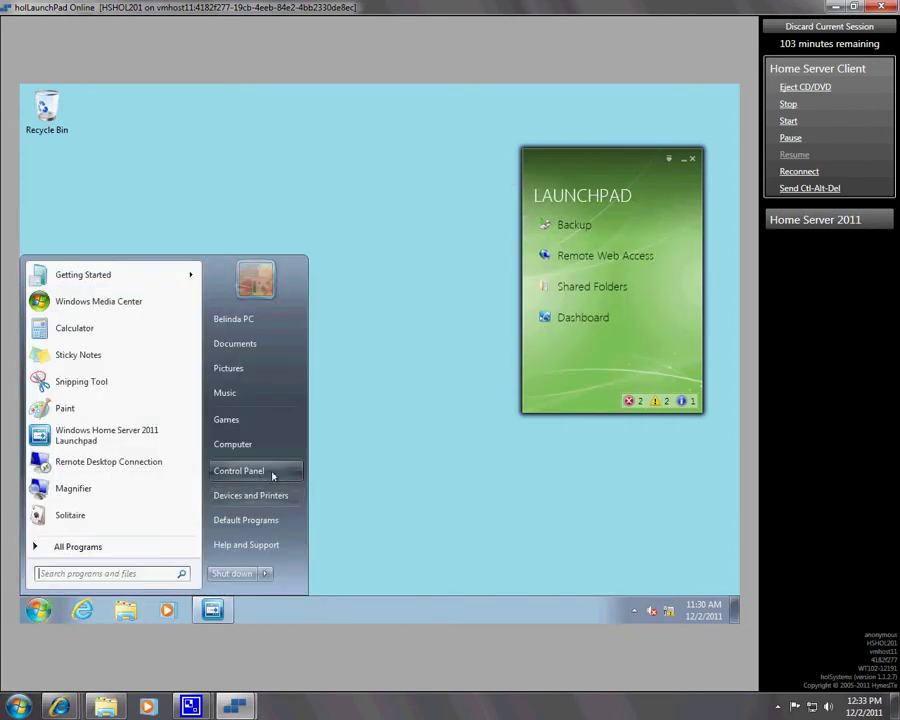
Step: Open Control Panel's Manage Accounts page, then the Guest account's settings
left_click(240, 471)
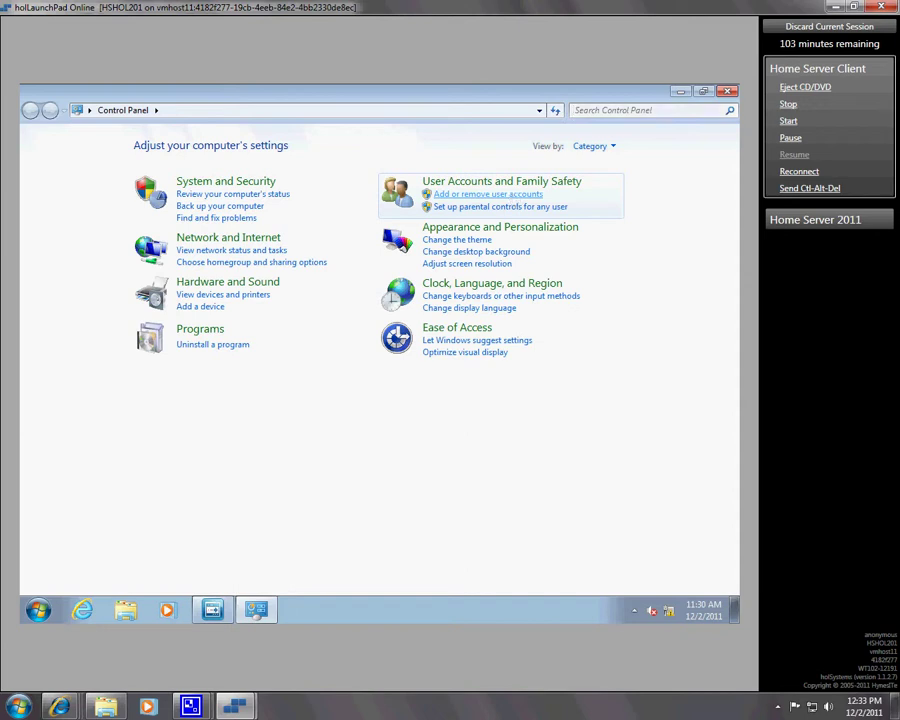
left_click(488, 194)
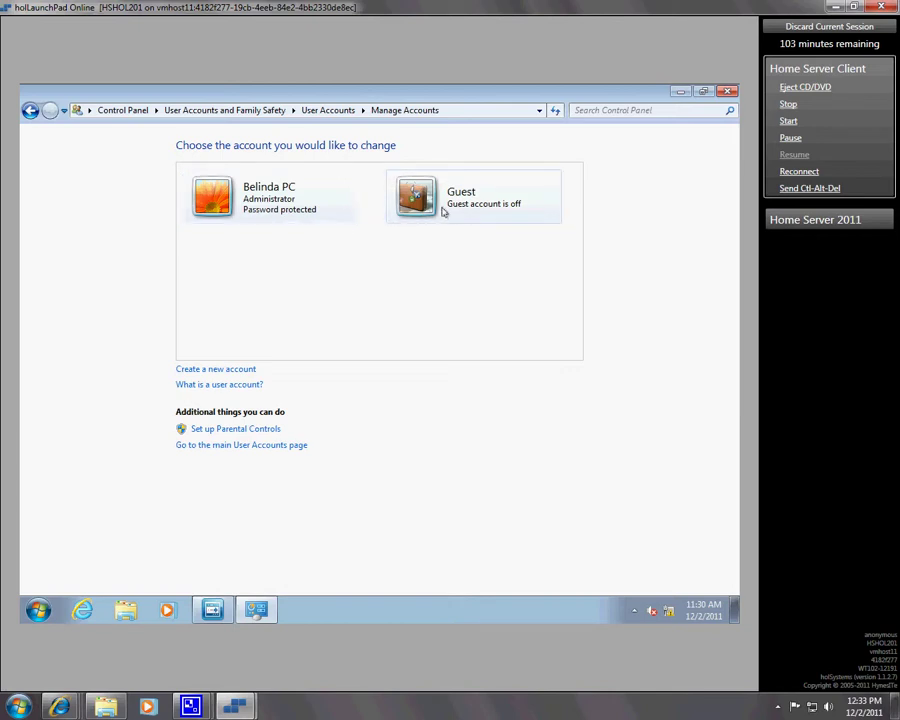
left_click(443, 211)
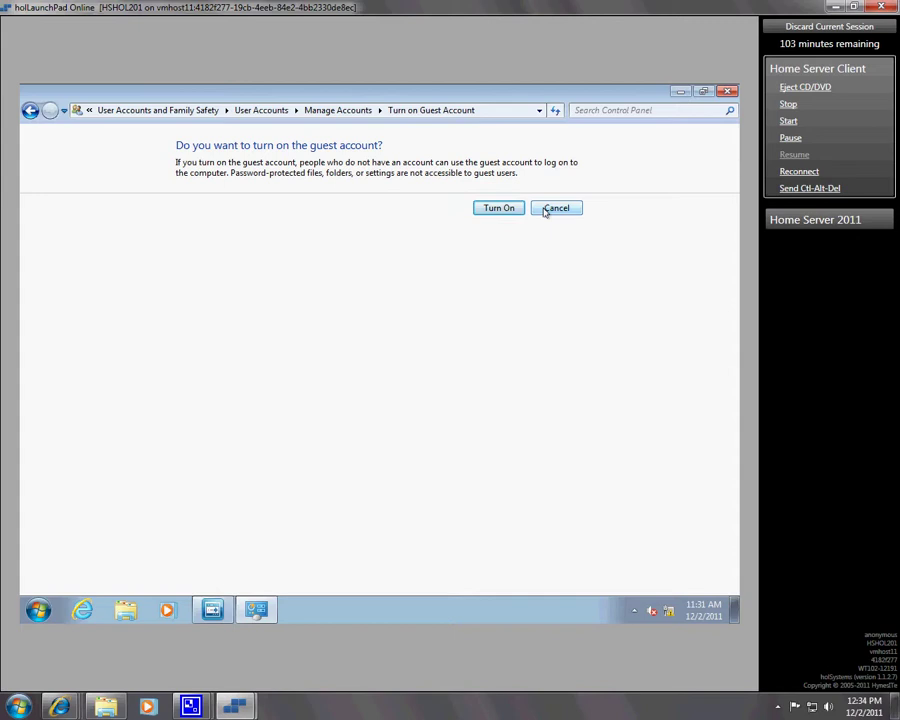
left_click(545, 209)
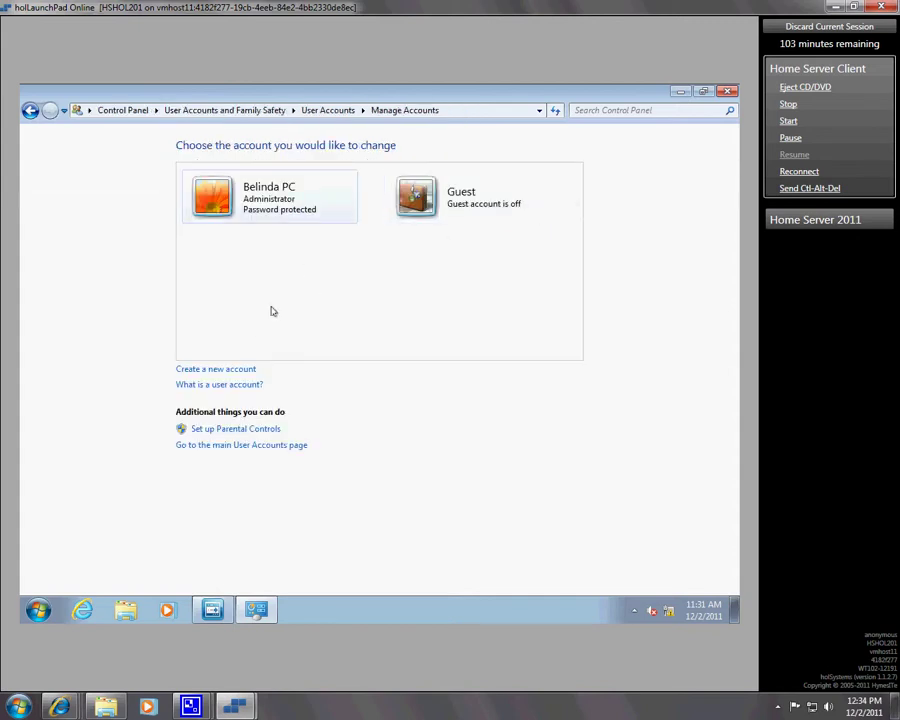
Step: Create a new user account with the Administrator account type, entering its name
left_click(248, 372)
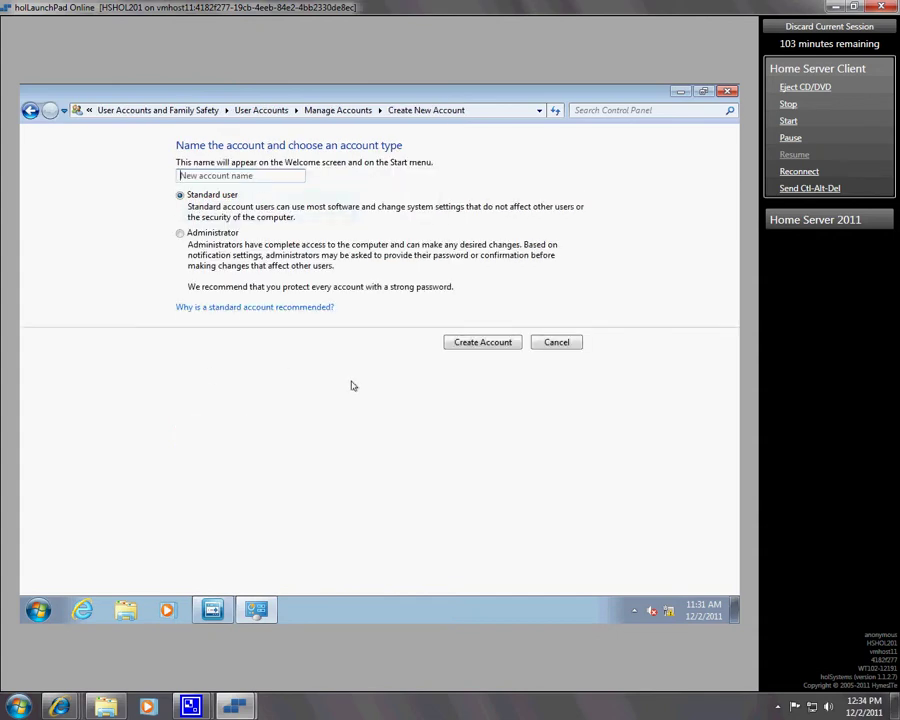
left_click(181, 175)
type("New")
left_click(201, 236)
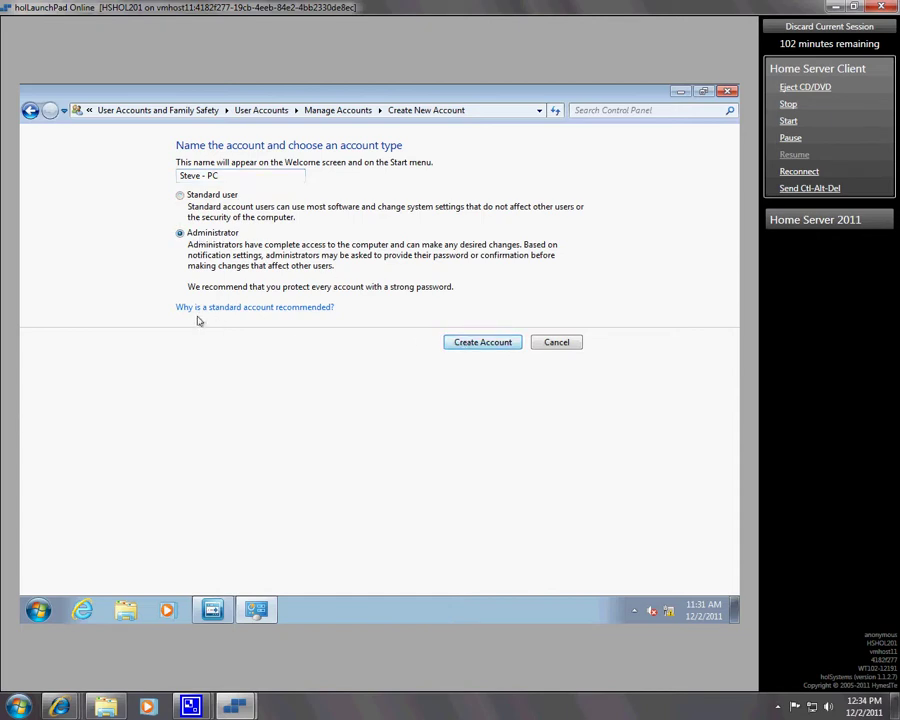
left_click(478, 349)
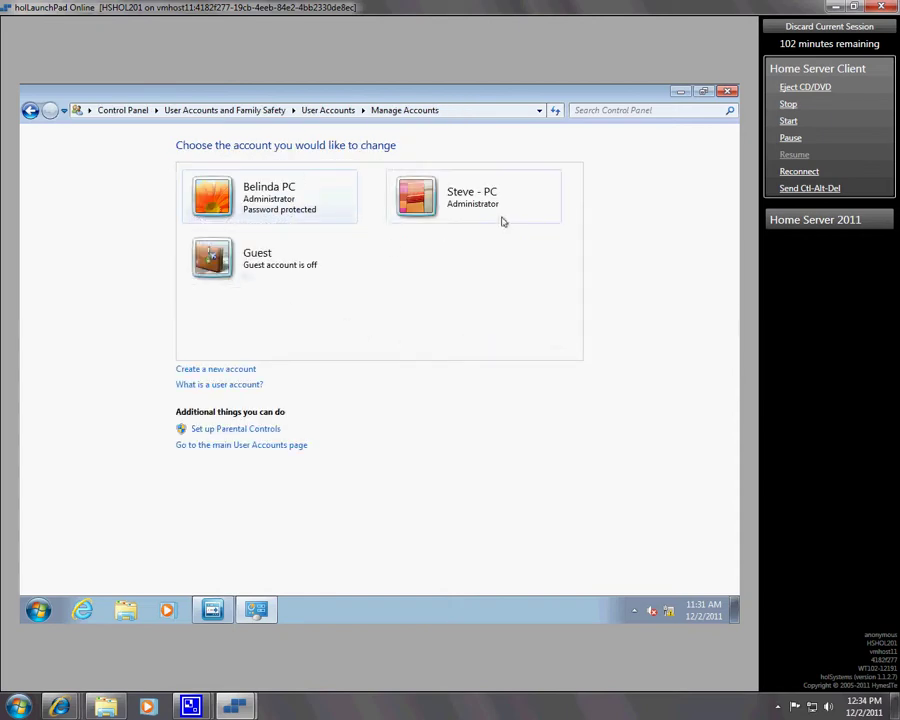
Step: Open the new account's Create Password page and begin entering a new password
left_click(493, 216)
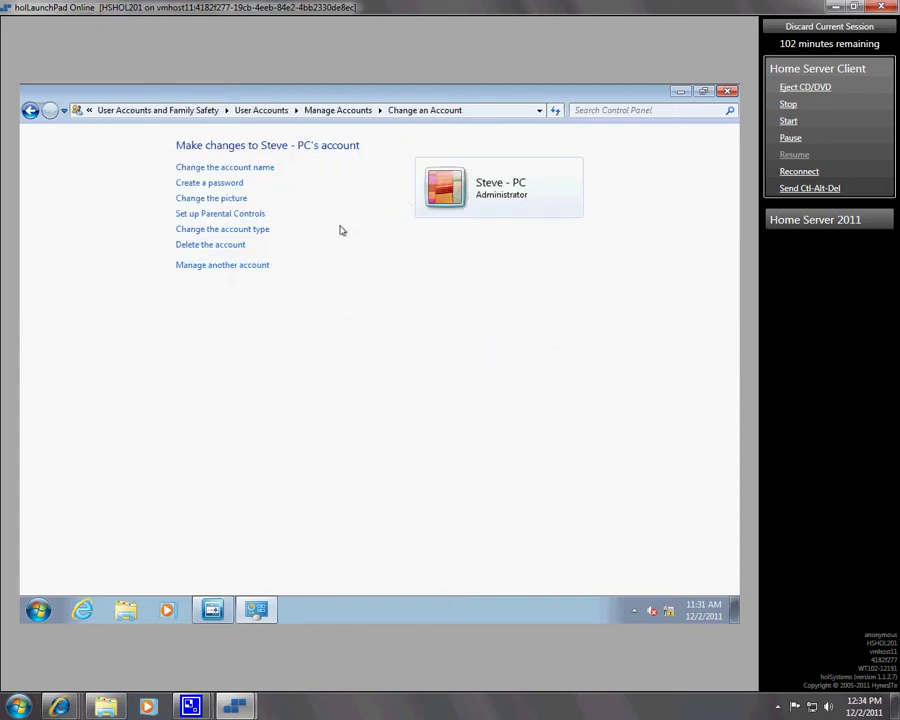
left_click(211, 184)
left_click(225, 168)
left_click(232, 183)
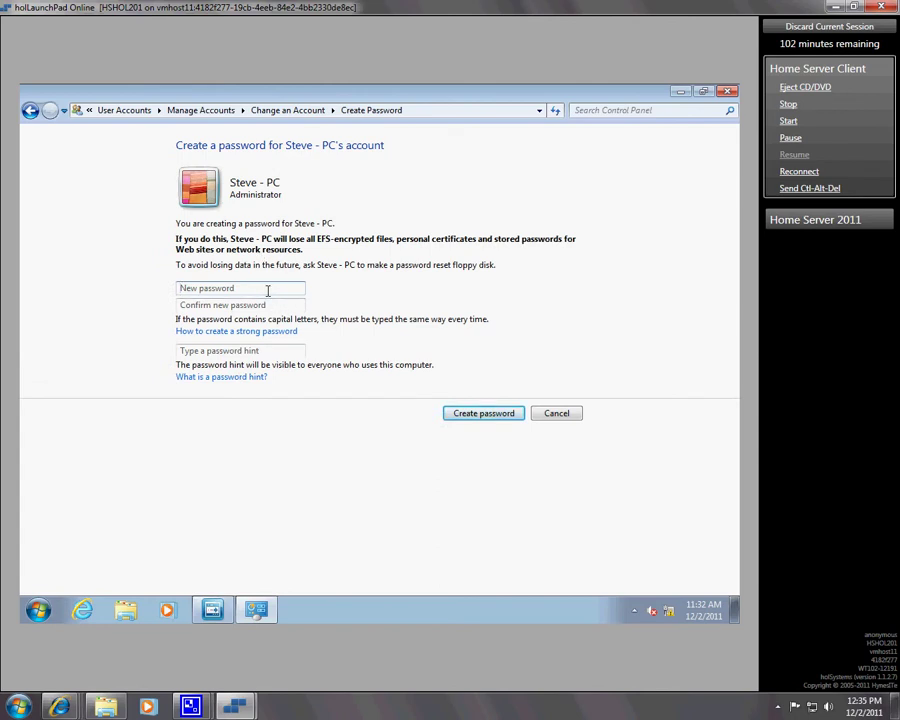
type("P")
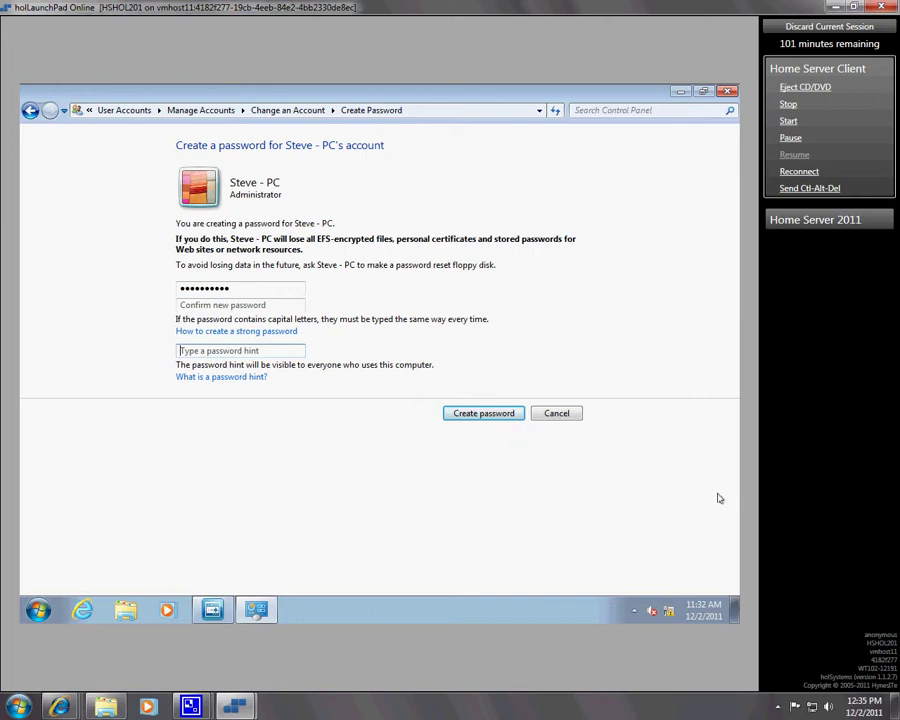
Step: Abandon the password and select the new account in Parental Controls
left_click(552, 414)
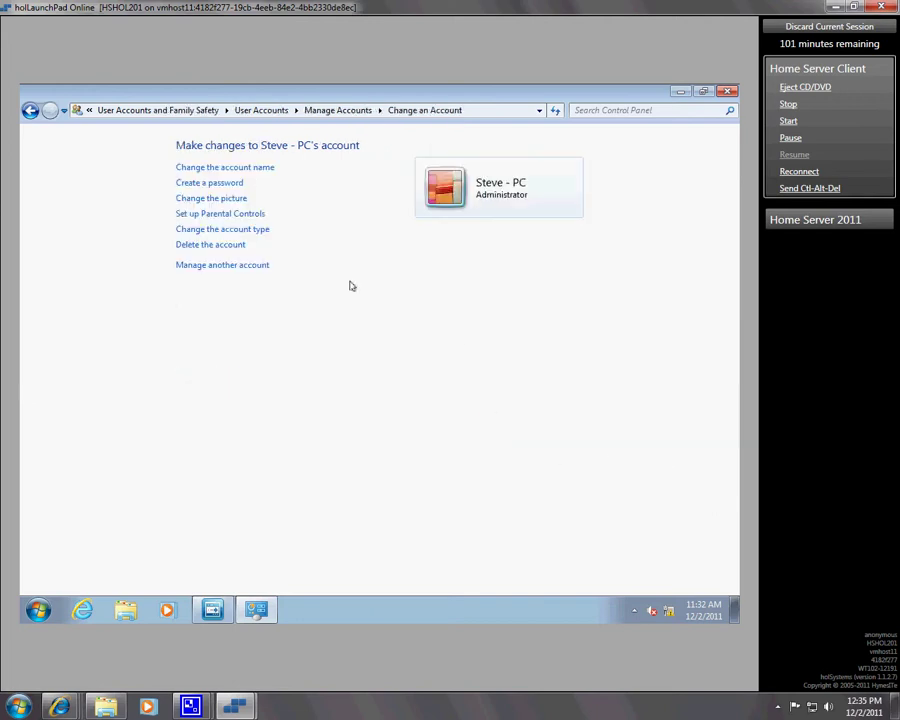
left_click(233, 214)
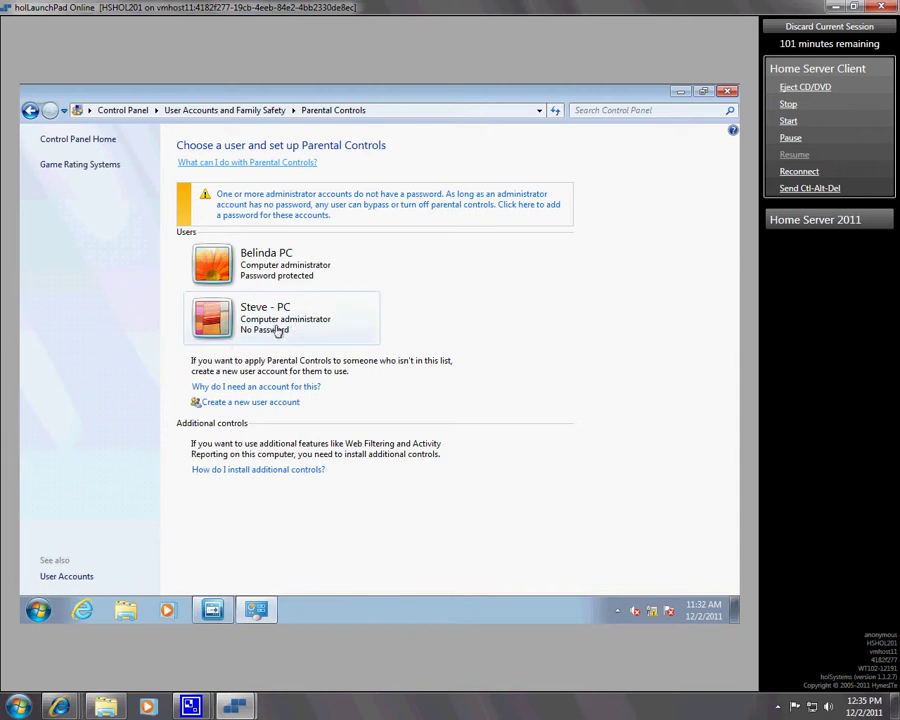
left_click(278, 331)
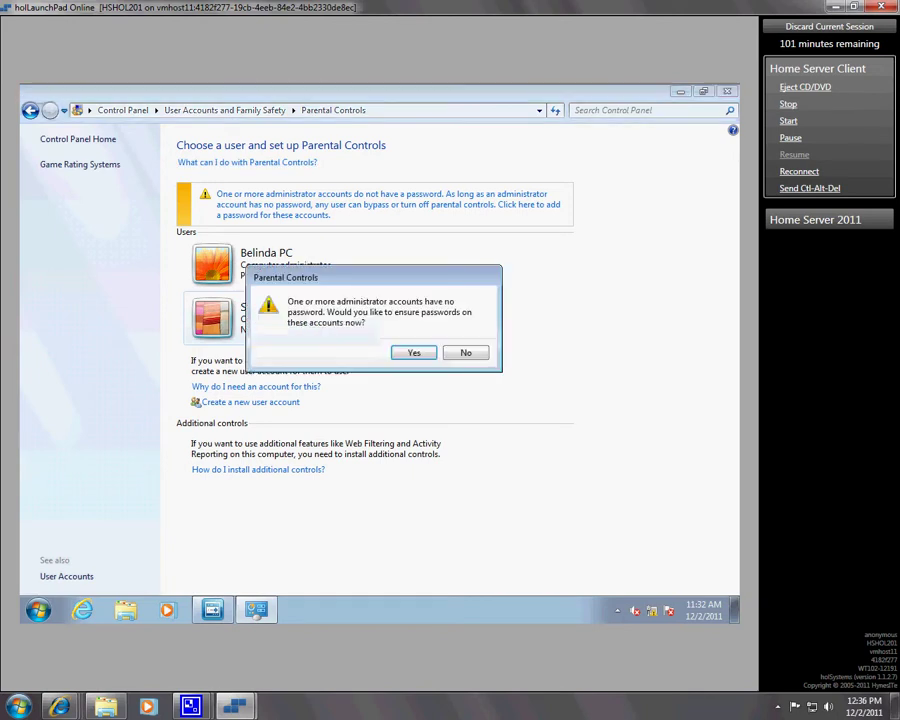
Step: Require passwords for administrator accounts and agree to make the new account a standard user
left_click(416, 353)
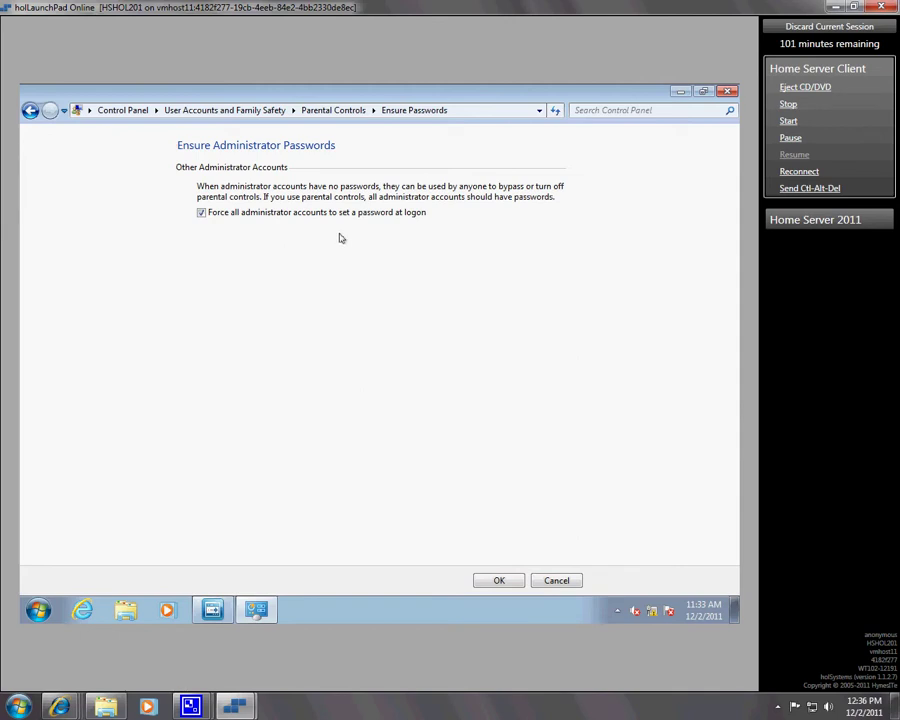
left_click(498, 580)
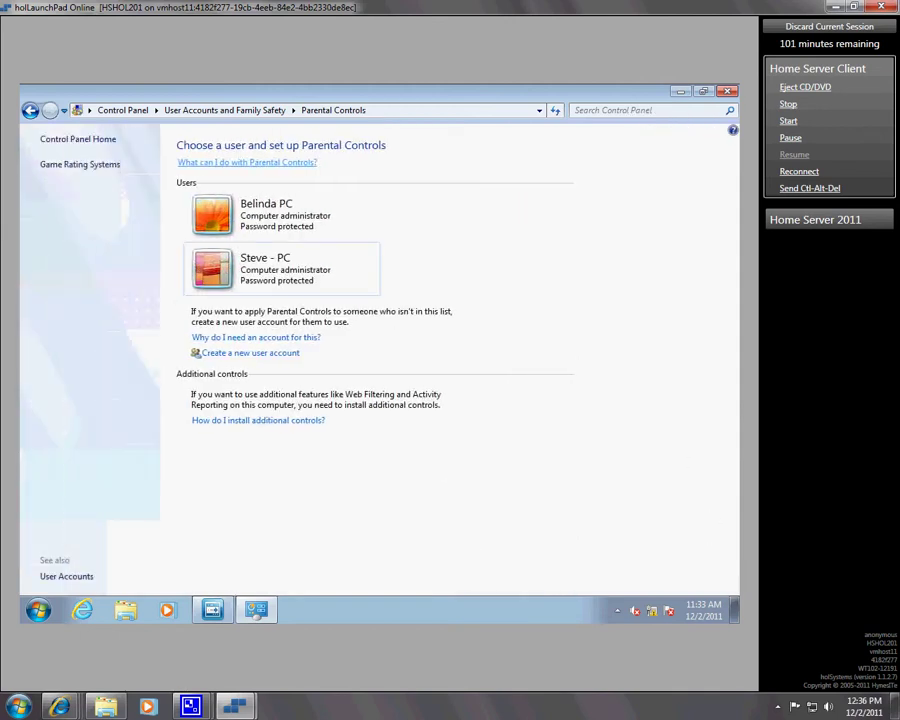
left_click(200, 270)
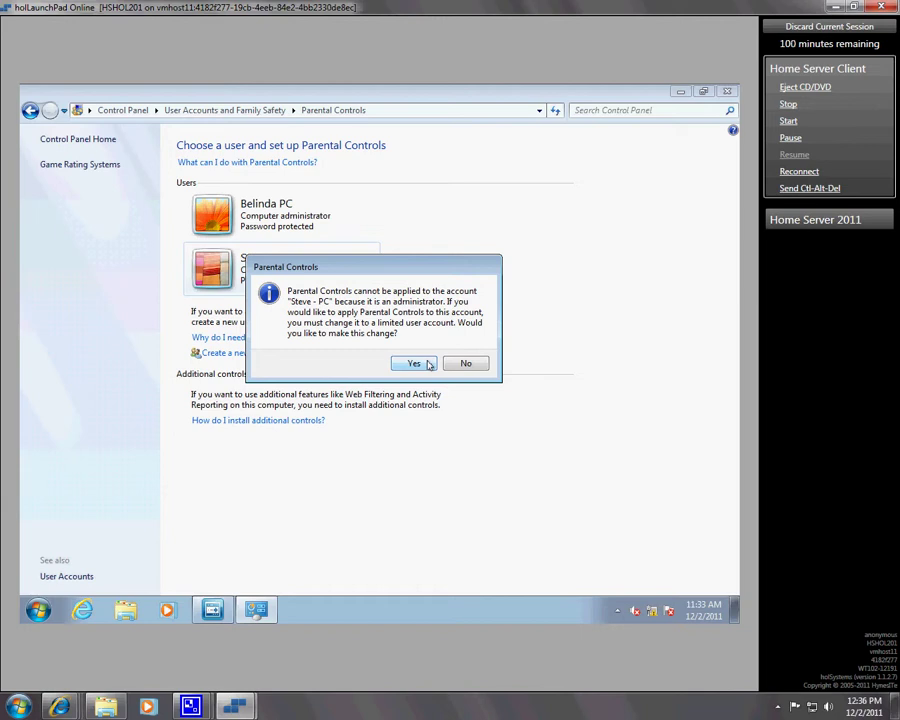
left_click(427, 365)
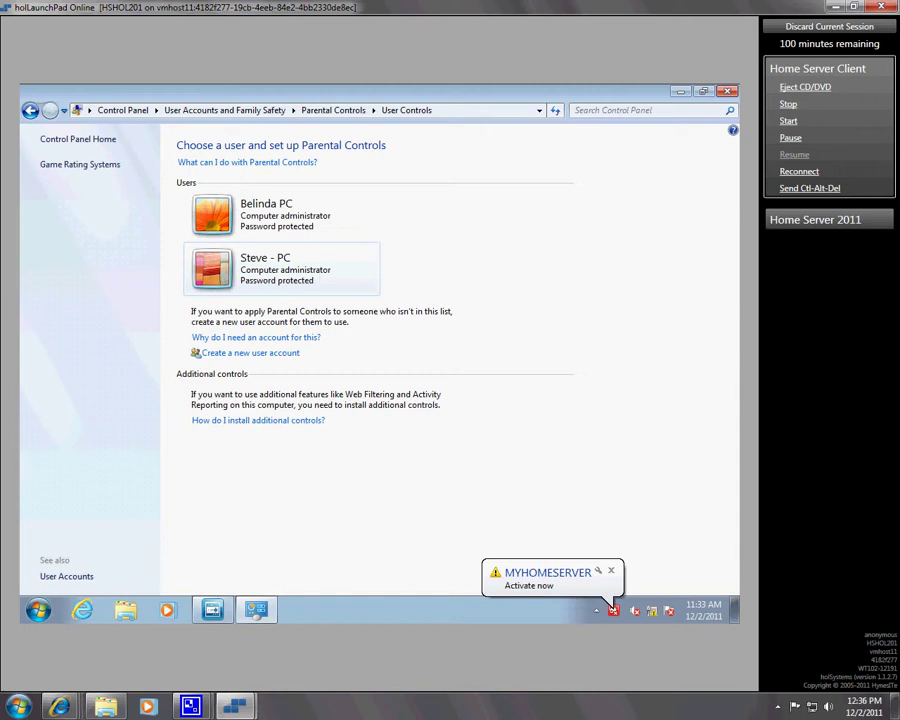
Step: Set the new account's Parental Controls to 'On, enforce current settings' and save
left_click(265, 266)
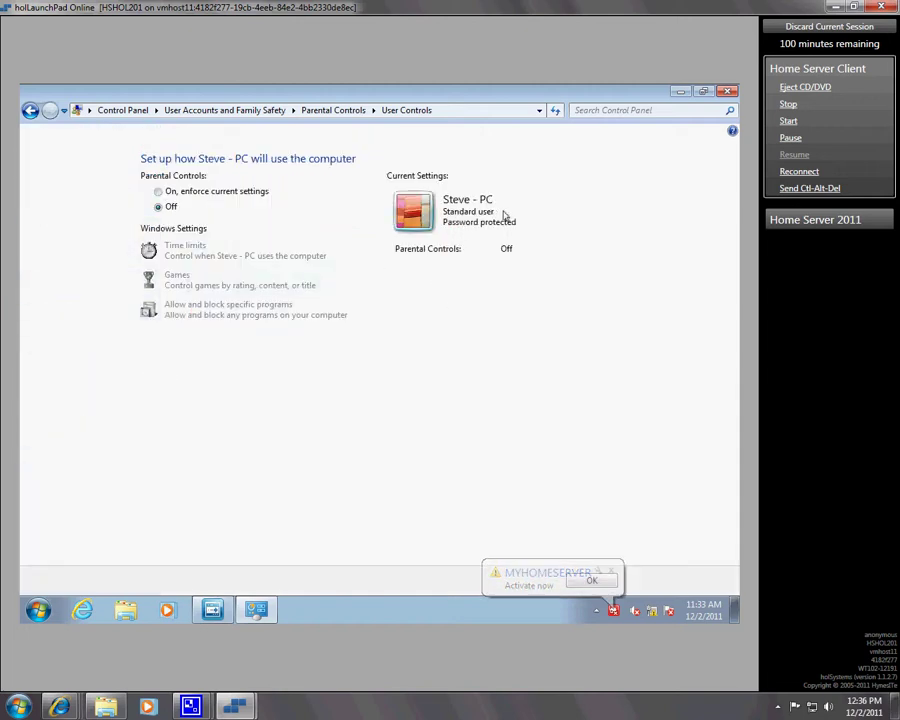
left_click(200, 194)
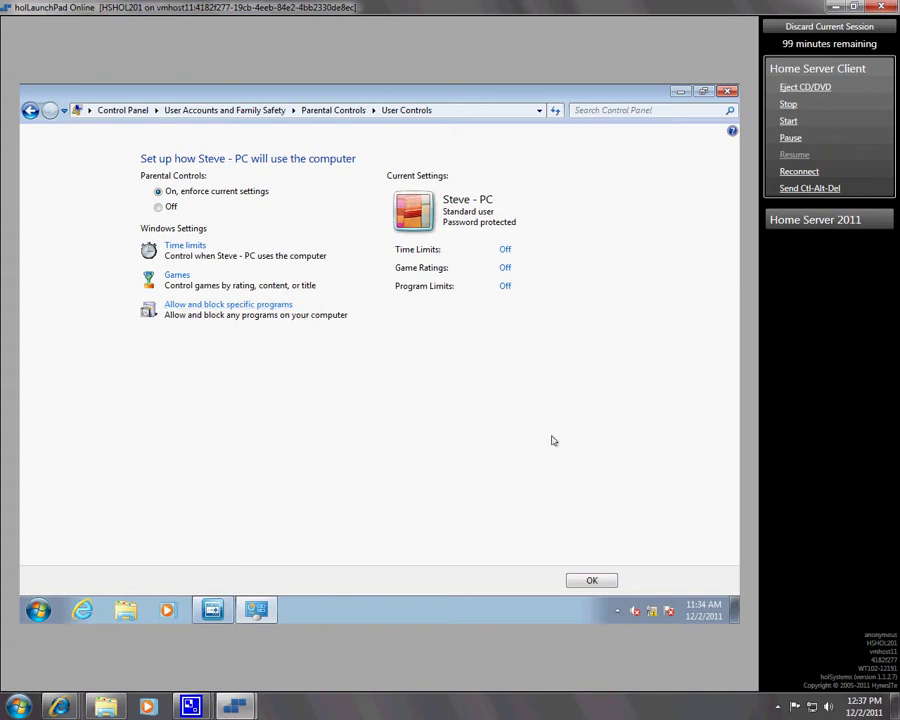
left_click(590, 581)
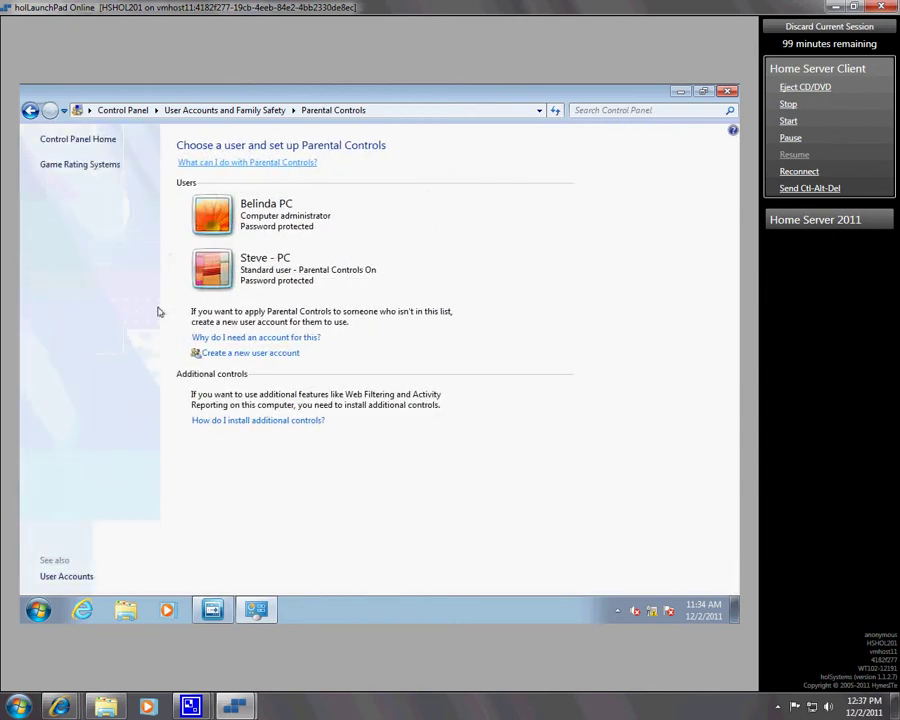
Step: Set the new account's Parental Controls to Off, save, and reopen to verify it
left_click(215, 265)
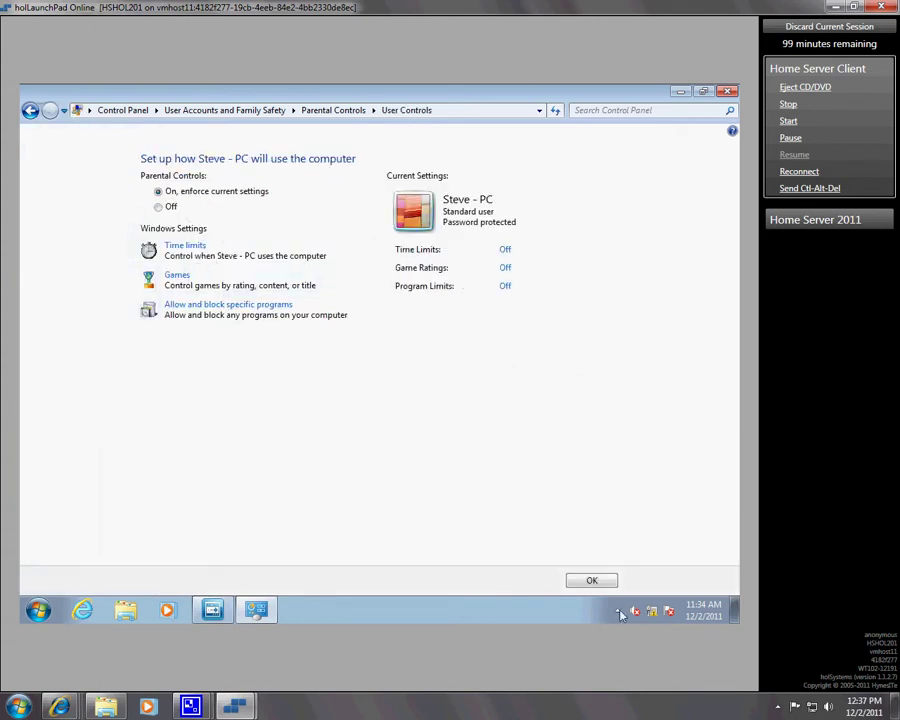
left_click(592, 580)
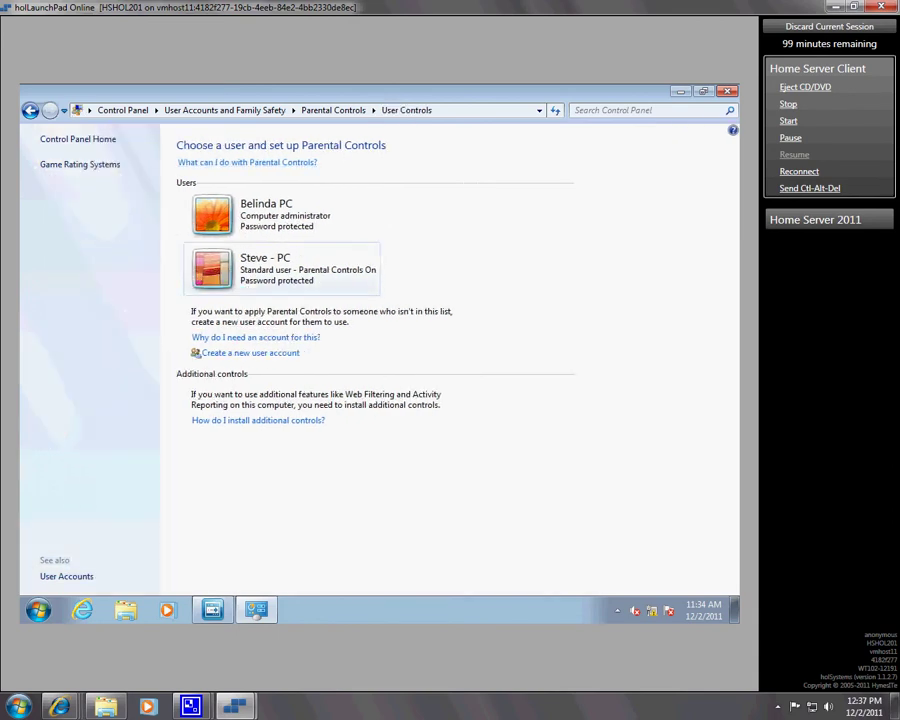
left_click(292, 287)
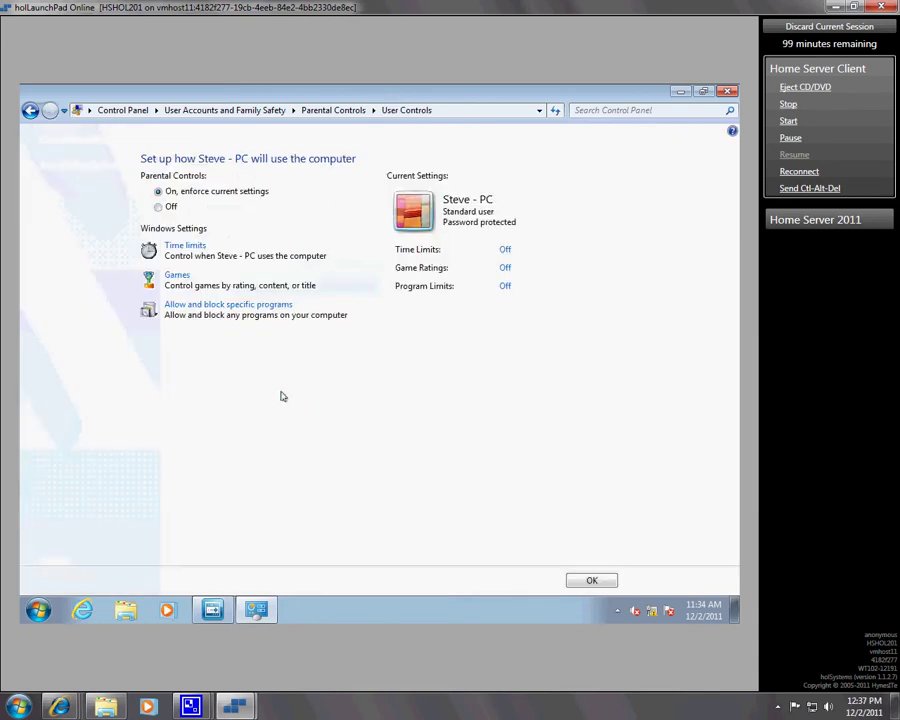
left_click(157, 207)
left_click(580, 580)
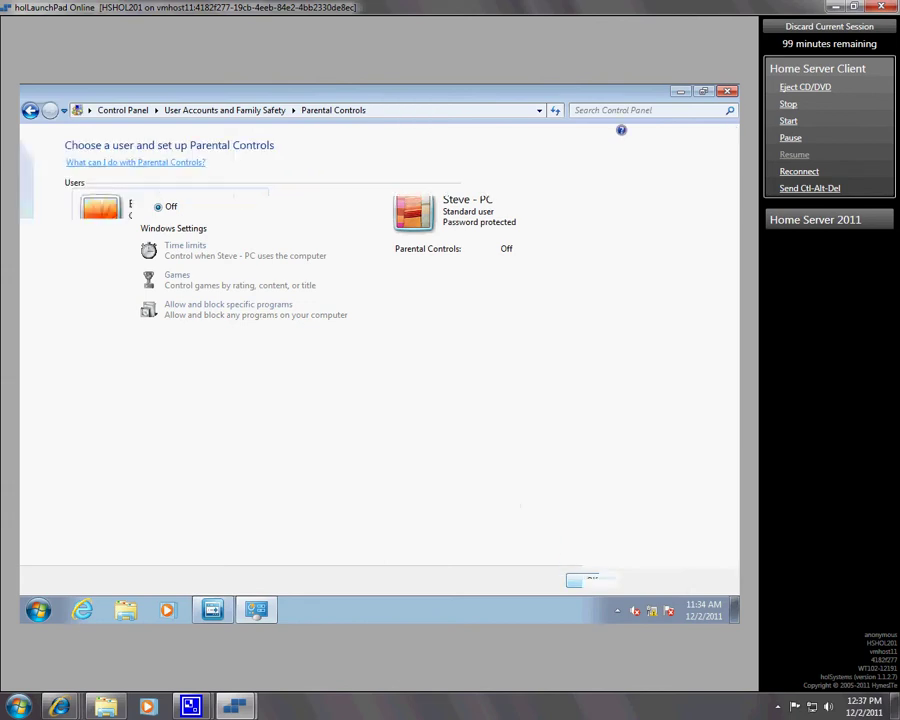
left_click(233, 289)
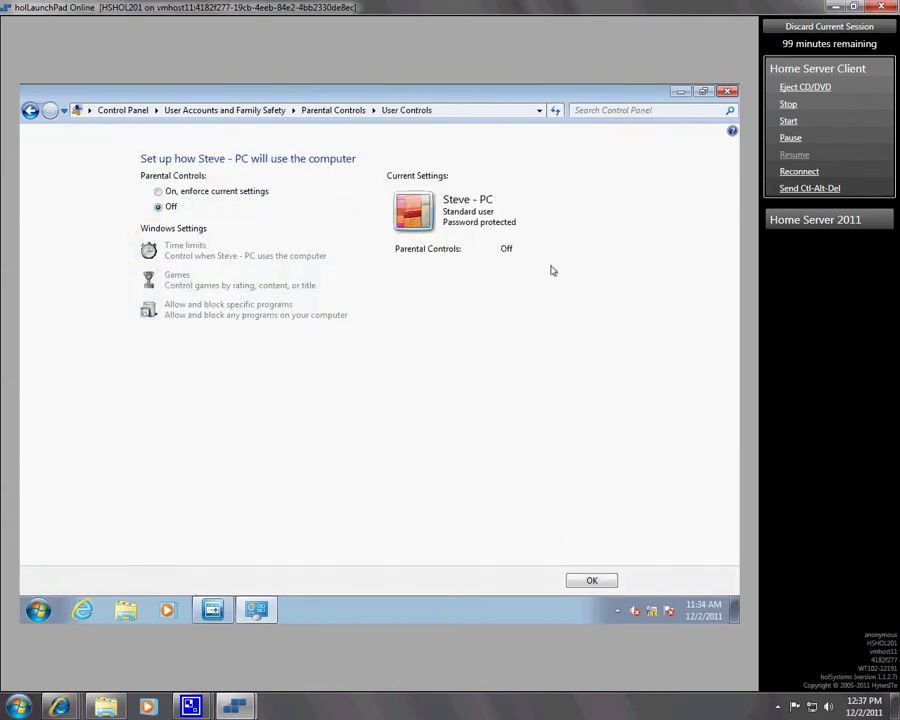
left_click(585, 580)
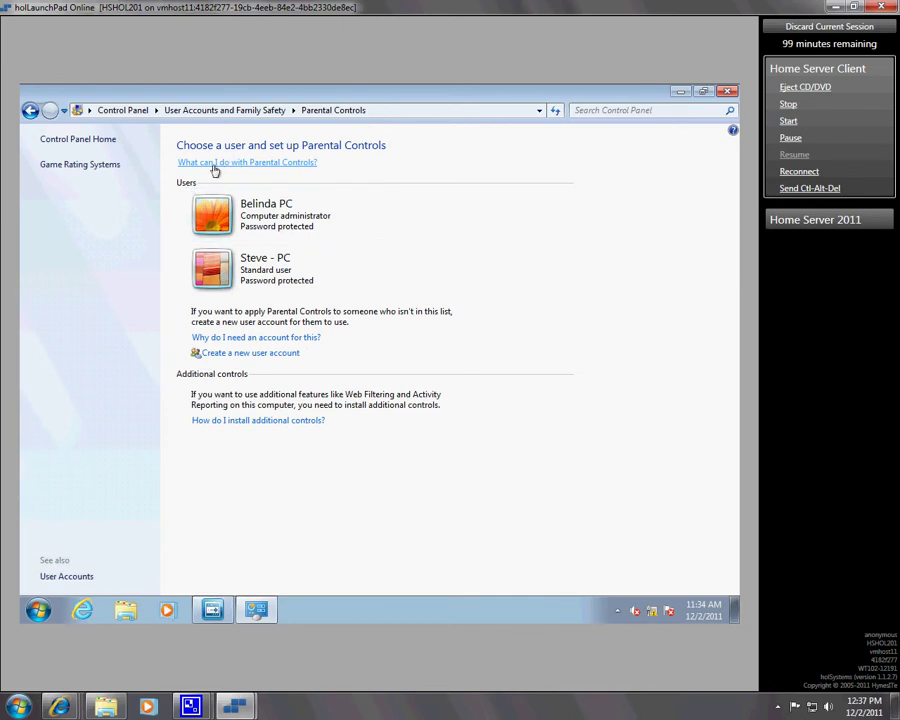
Step: From Control Panel Home, open the new account in Manage Accounts and choose Delete the account
left_click(108, 140)
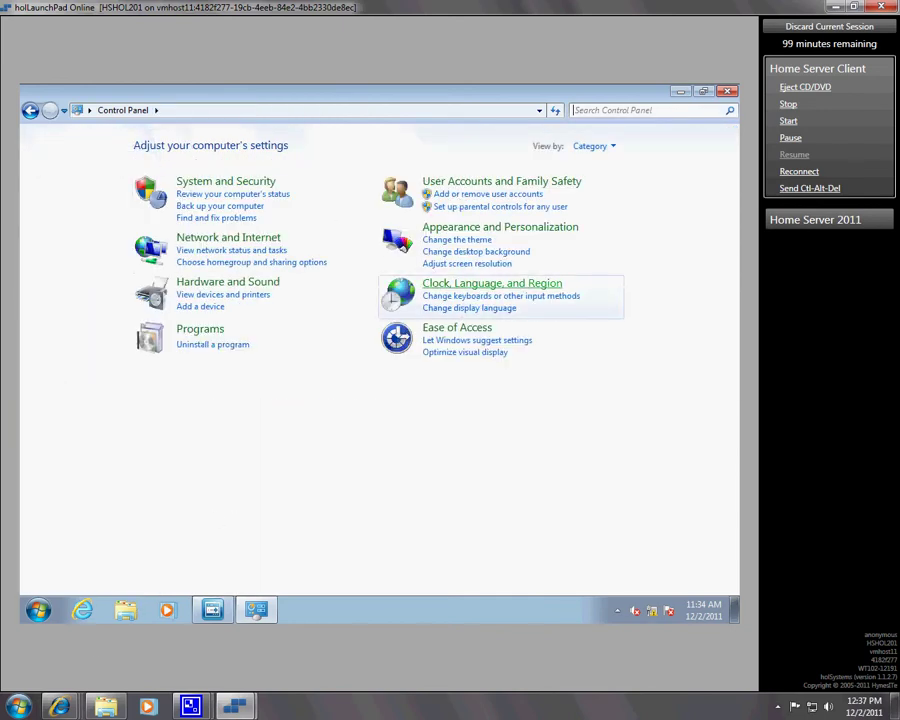
left_click(470, 194)
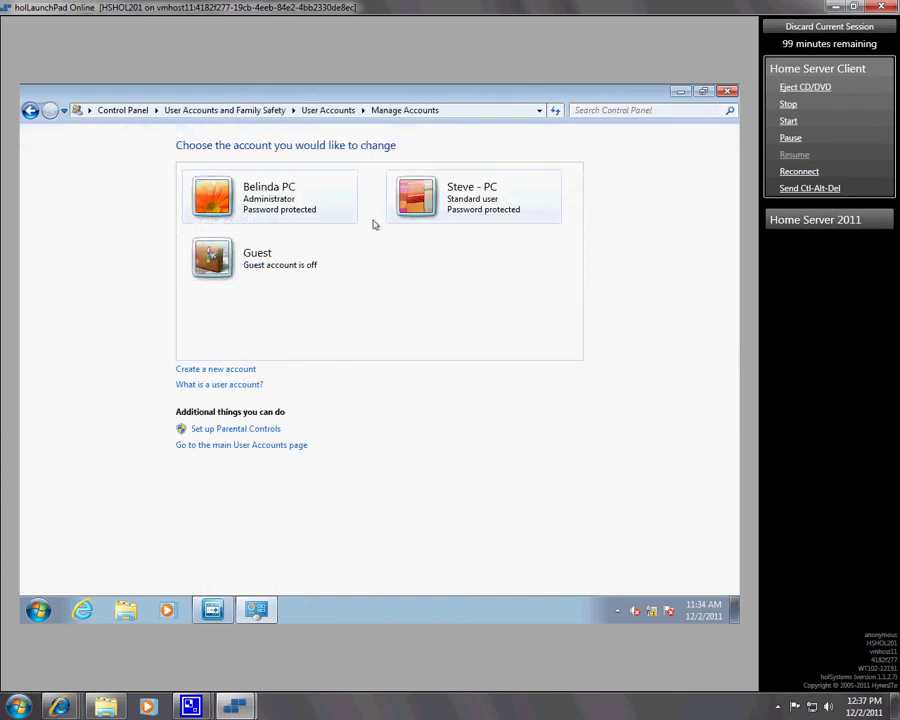
left_click(457, 206)
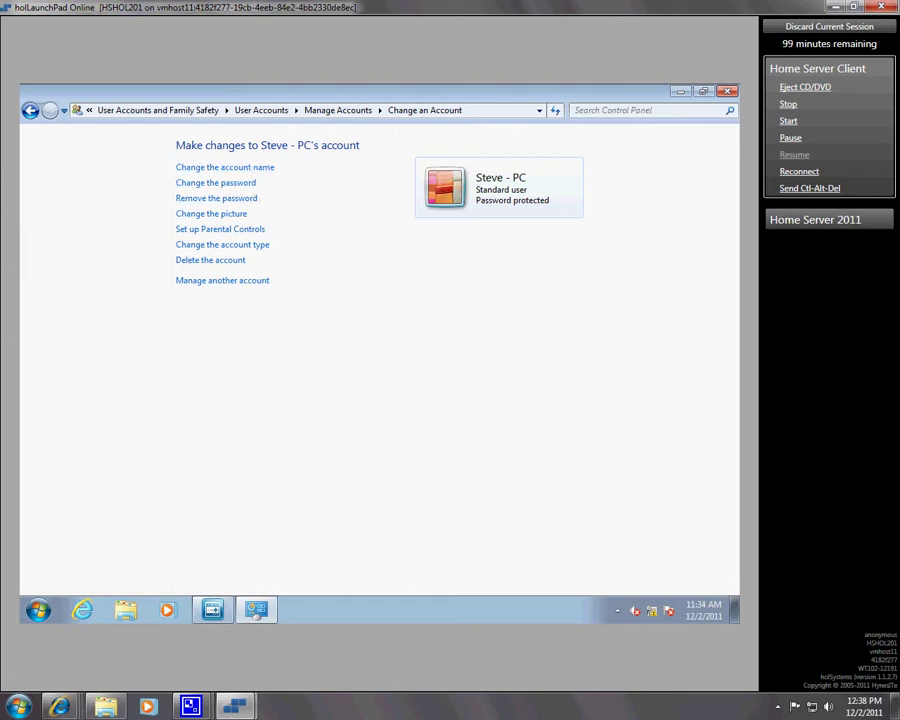
left_click(210, 260)
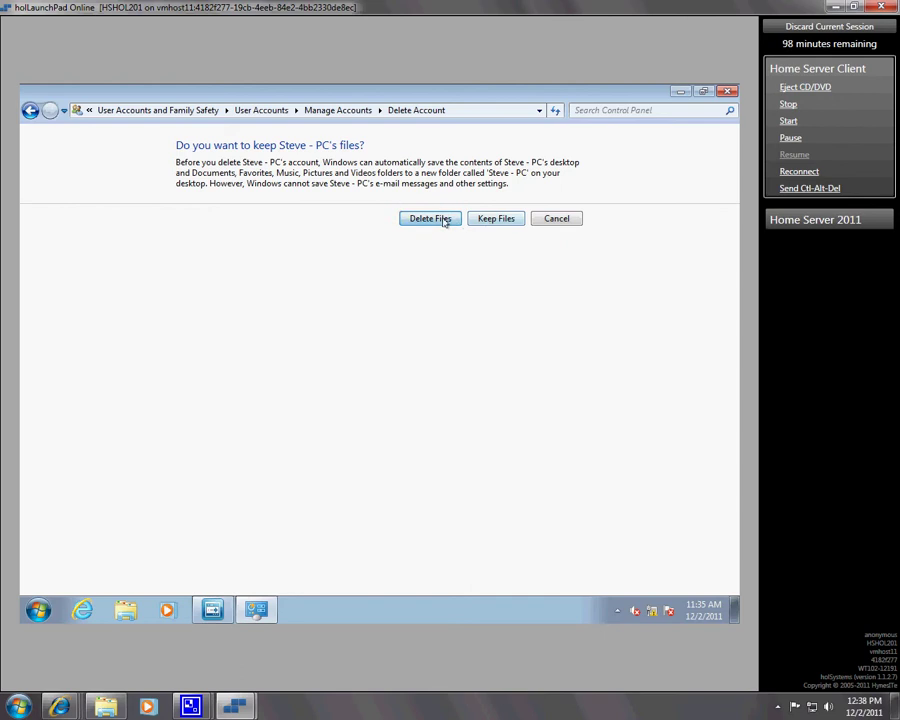
Step: Delete the account and its files, acknowledge the warning, and close Control Panel
left_click(441, 218)
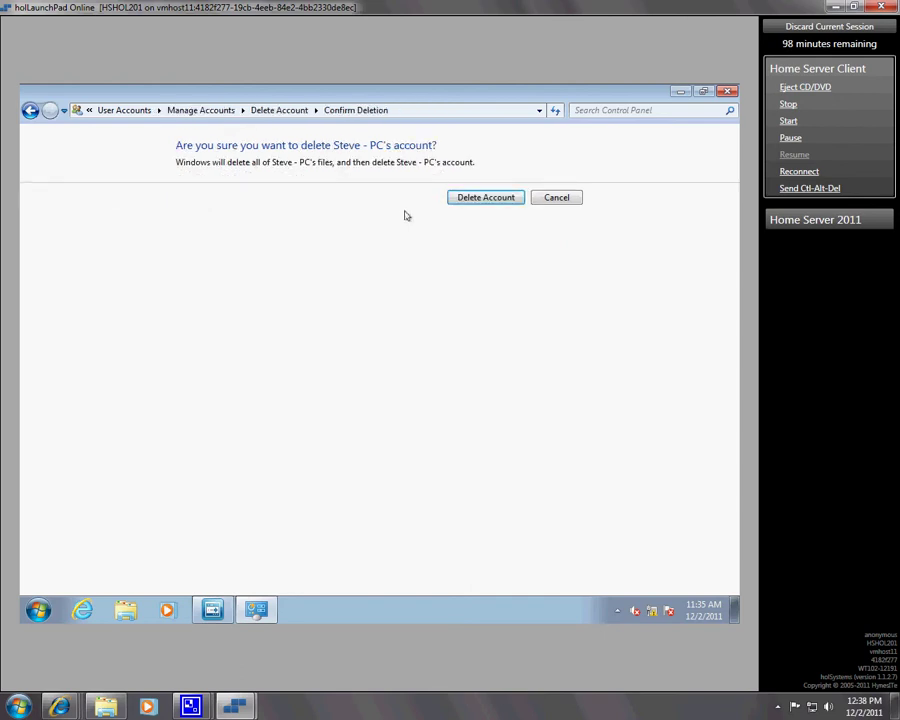
left_click(514, 197)
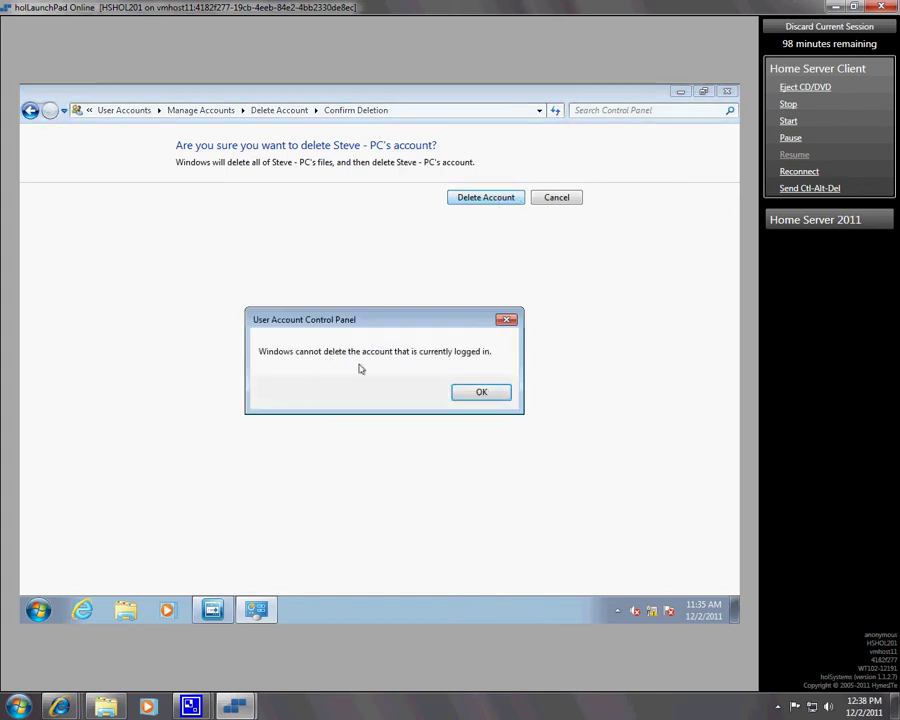
left_click(481, 393)
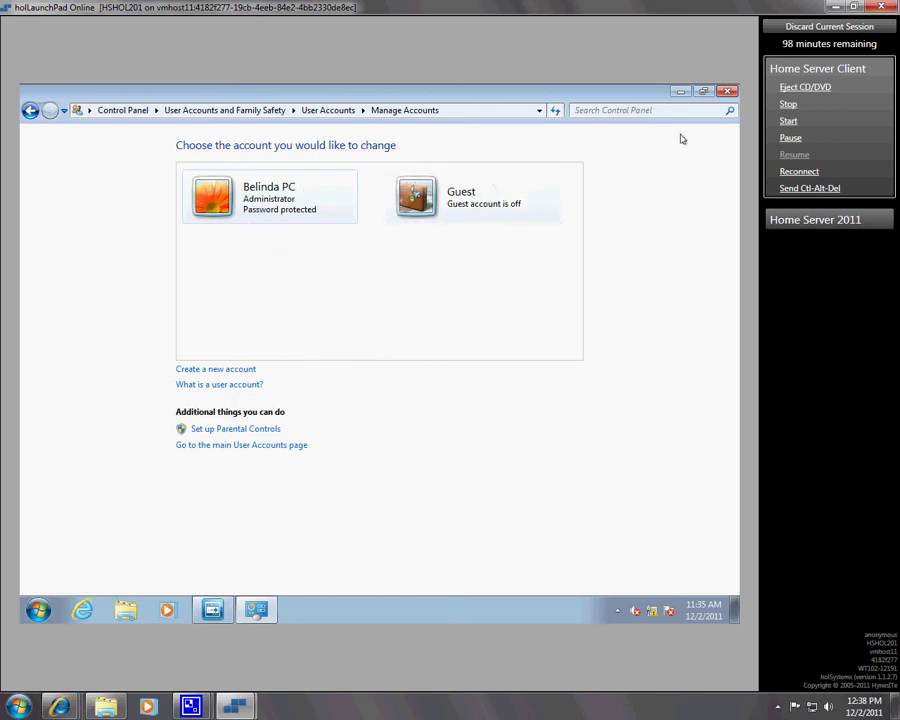
left_click(727, 91)
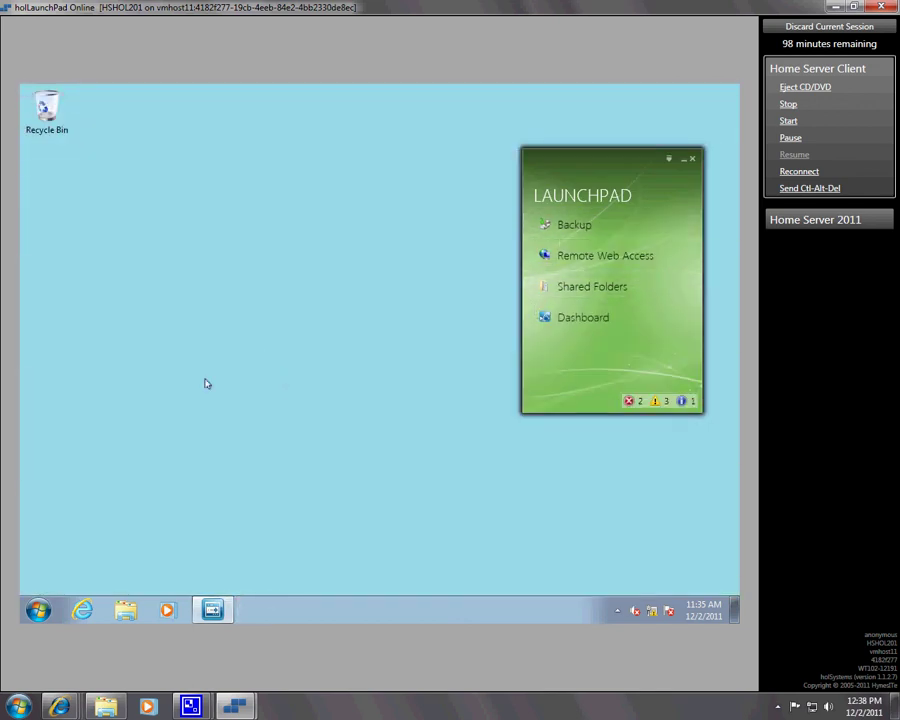
mouse_move(191, 706)
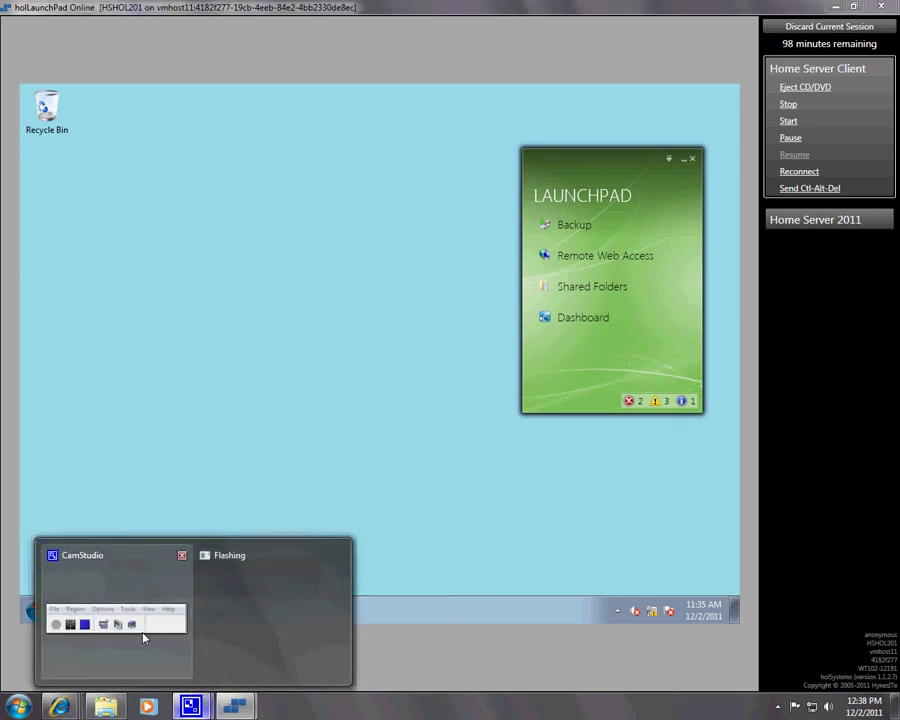